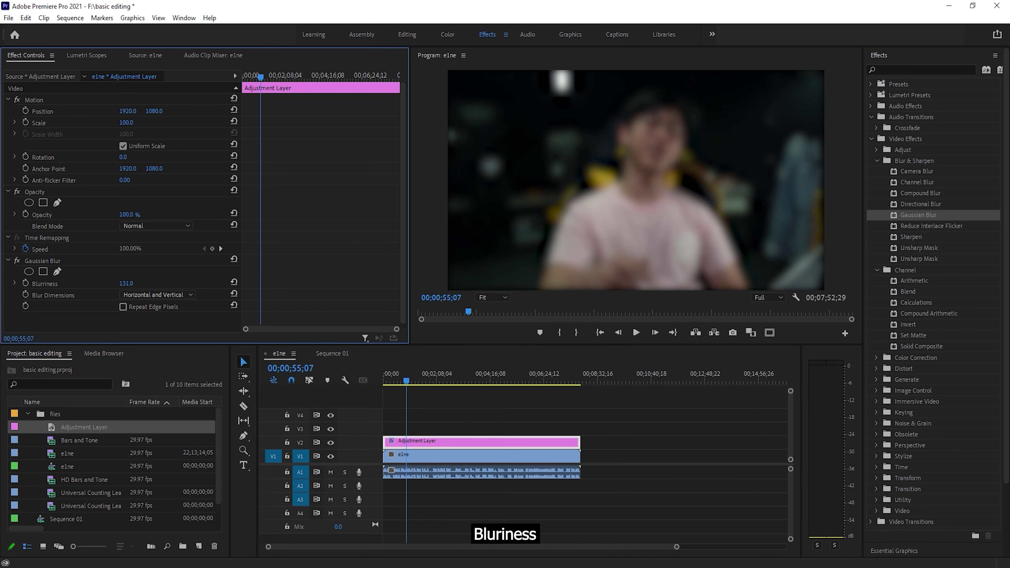
Slice the e1ne clip beneath the adjustment layer into three pieces and scrub through to the last piece
left_click(506, 421)
left_click_drag(409, 380, 471, 388)
key("c")
left_click(438, 472)
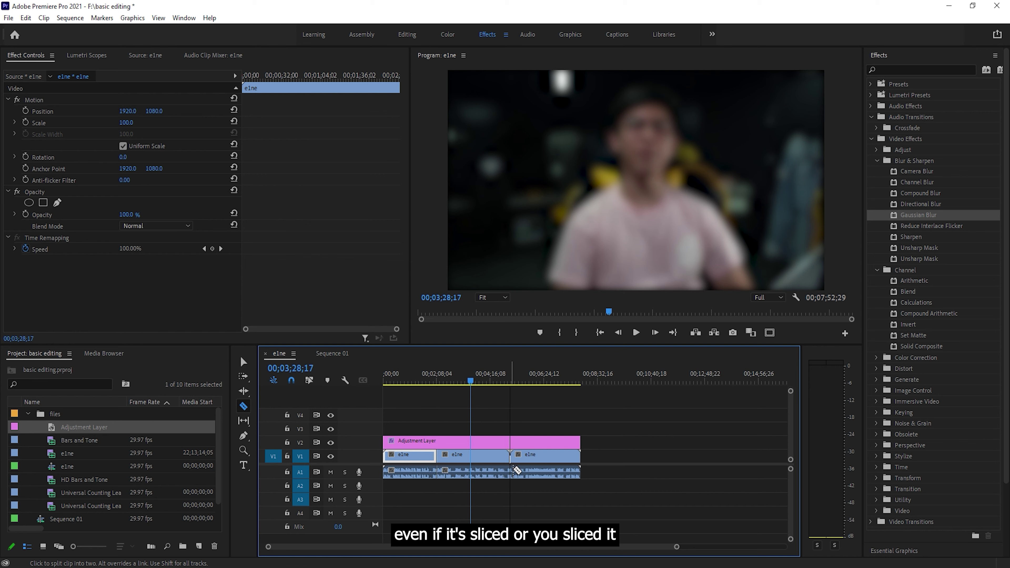
key("b")
left_click_drag(469, 381, 535, 459)
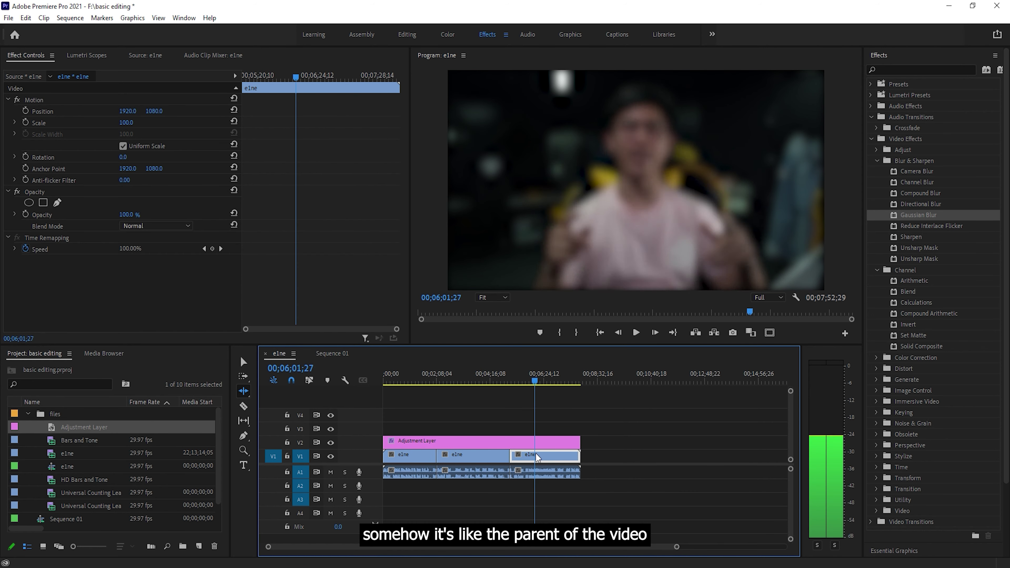
key("v")
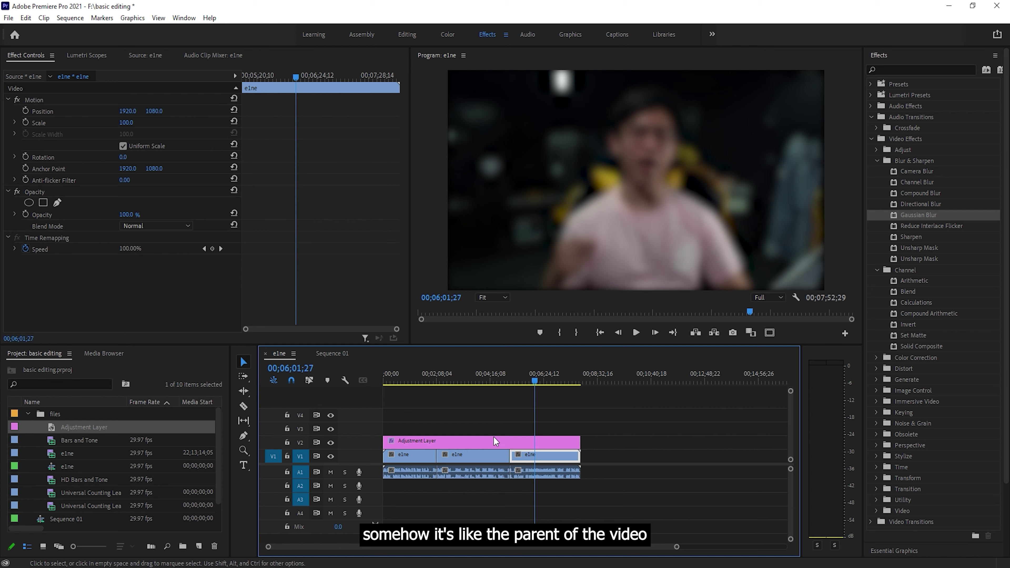
Undo the slices made in the e1ne clip on V1
key("ctrl+z")
key("ctrl+z")
key("ctrl+z")
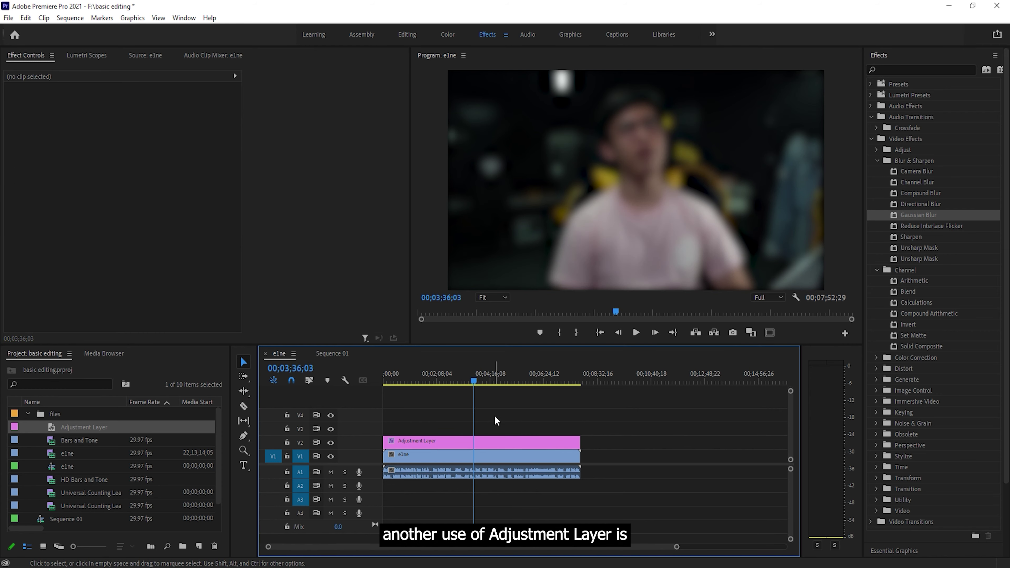
Search the effects for "black" and apply the Dip to Black transition to the end of the adjustment layer
left_click(509, 448)
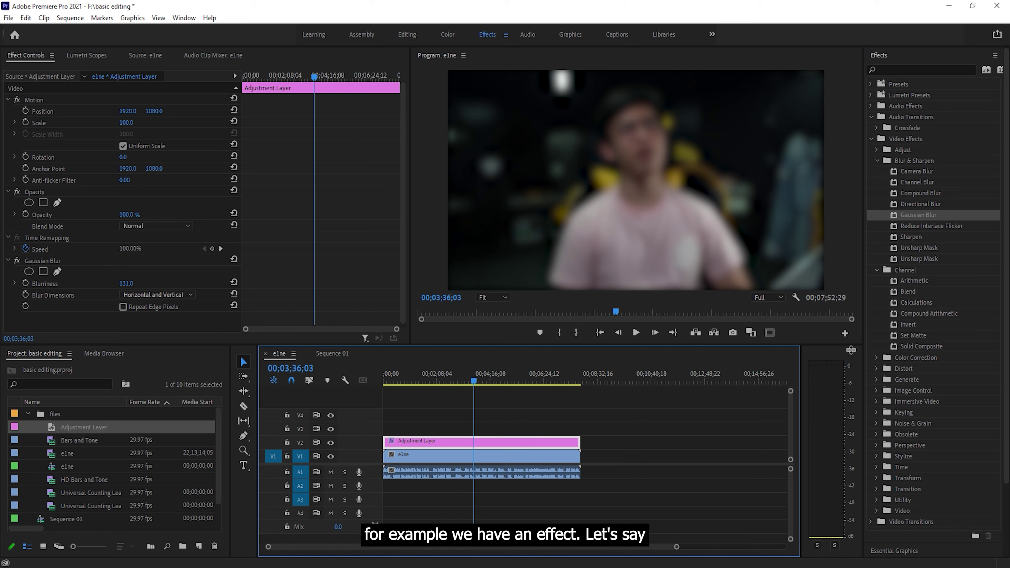
left_click(919, 70)
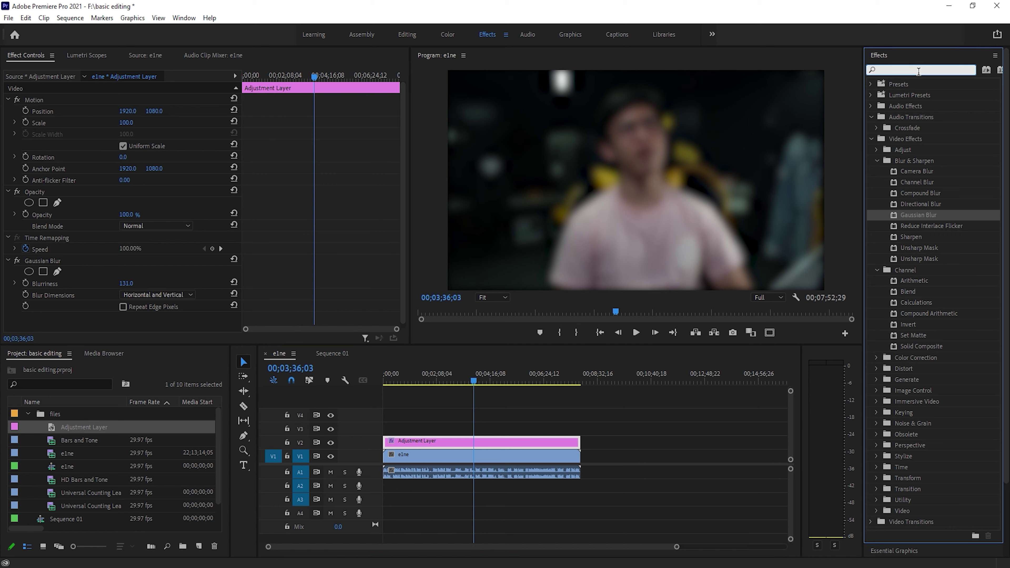
type("blaCK")
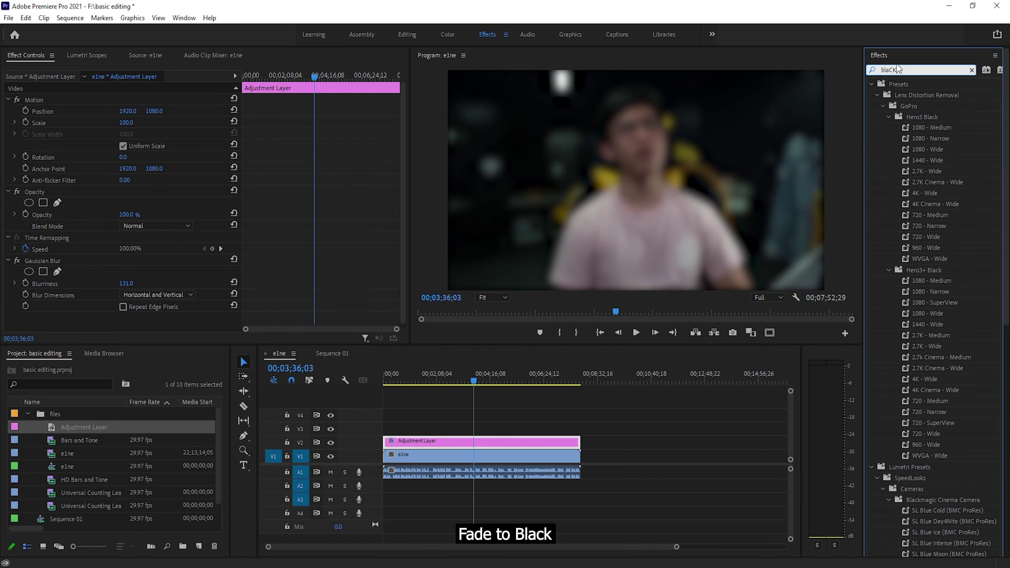
left_click(871, 84)
left_click_drag(895, 183, 580, 443)
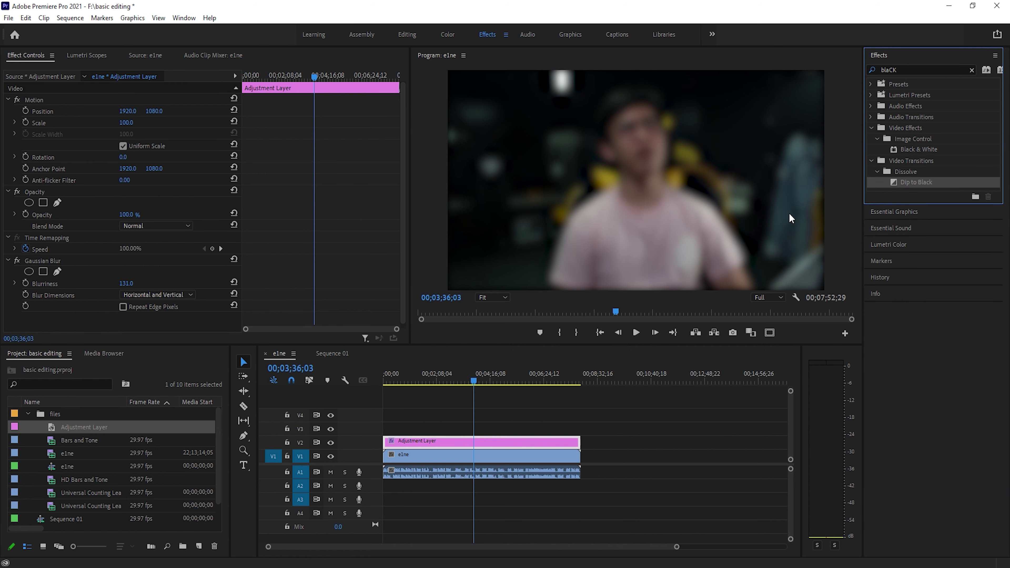
Play back the end of the sequence to check the Dip to Black transition on the adjustment layer
left_click_drag(589, 380, 570, 396)
key("equal")
key("equal")
key("equal")
key("equal")
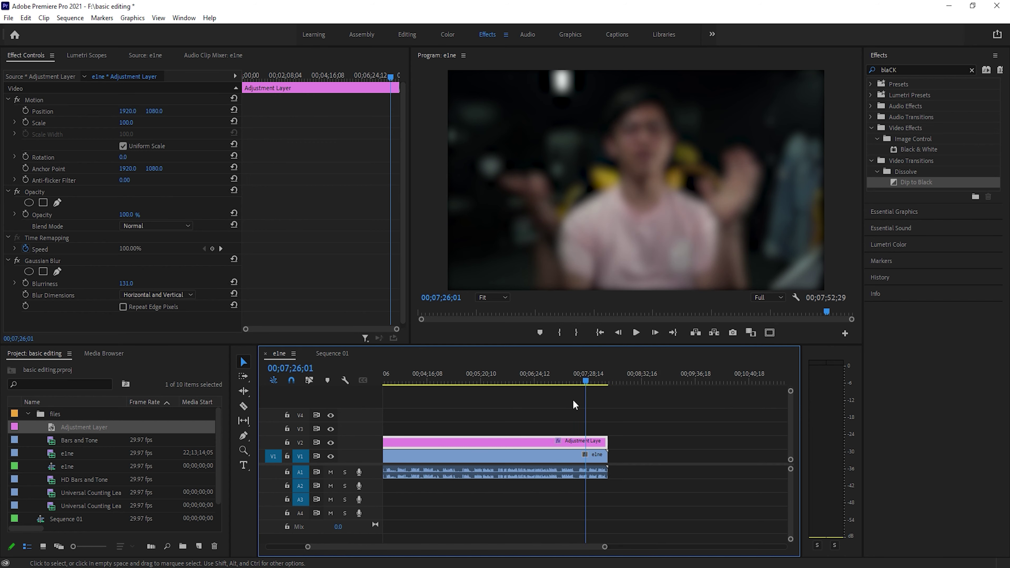
left_click_drag(676, 400, 735, 414)
key("space")
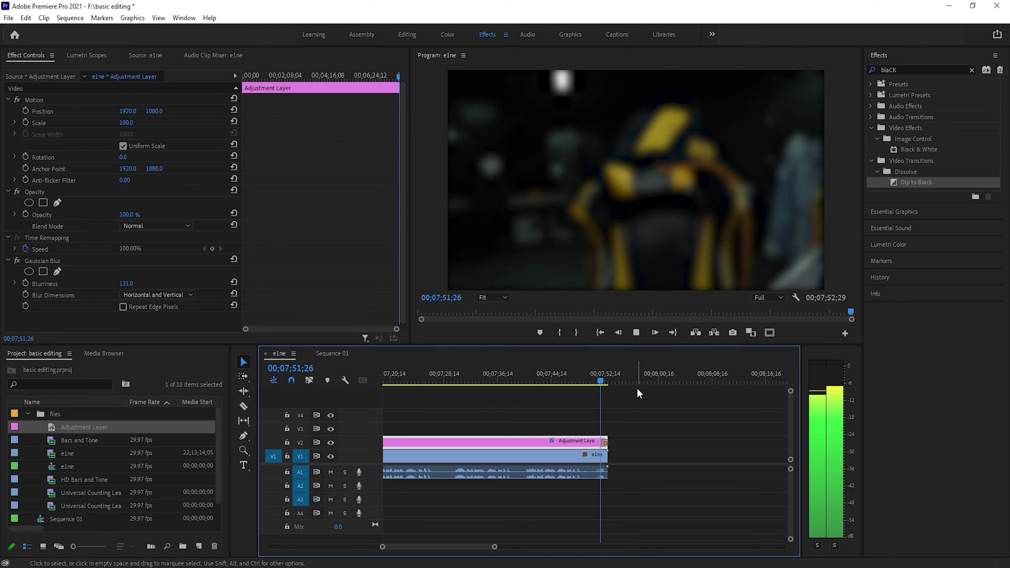
Raise the adjustment layer to V4 above copies of the e1ne clip on V2 and V3, and play the ending
mouse_move(582, 443)
left_mouse_down()
mouse_move(578, 417)
mouse_move(577, 449)
mouse_move(581, 430)
left_mouse_up()
left_click_drag(605, 373, 583, 377)
key("space")
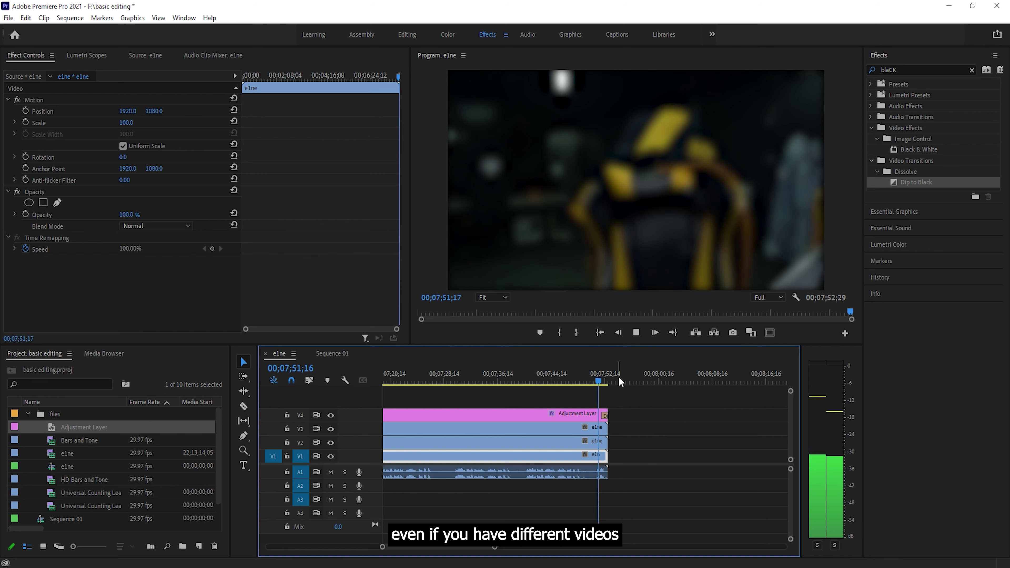
key("space")
left_click(502, 377)
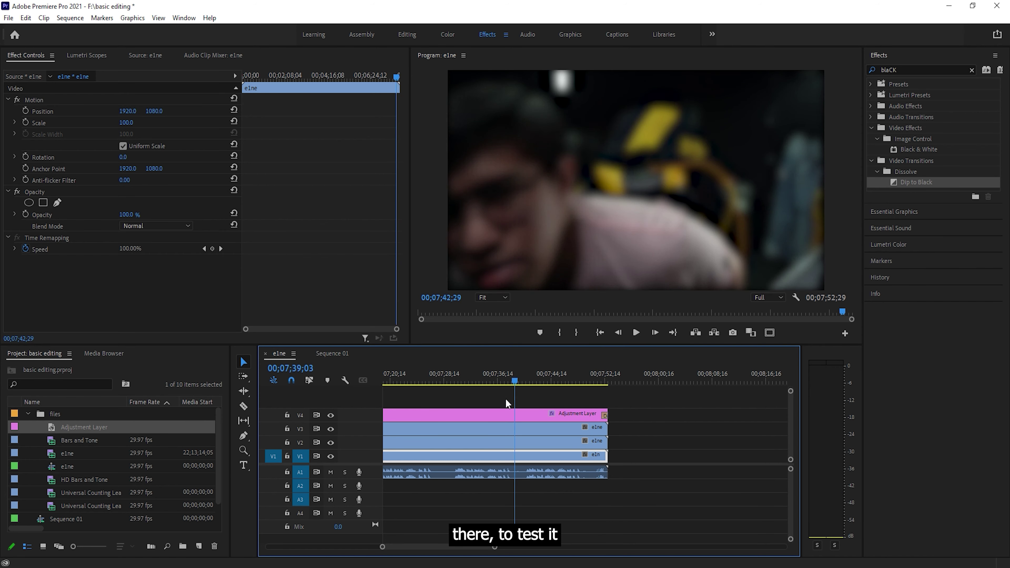
Slice the e1ne copies on V2 and V3 at different points and delete pieces to stagger the clips
key("c")
left_click(454, 442)
key("v")
left_click(522, 431)
key("Delete")
left_click_drag(483, 444, 591, 429)
key("c")
key("v")
left_click(535, 442)
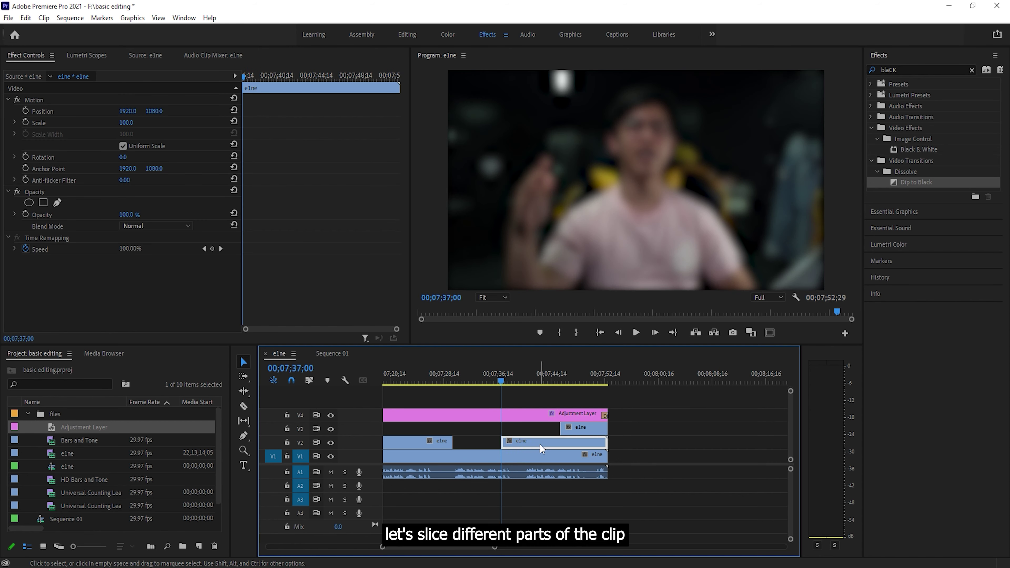
key("Delete")
Shorten the V2 copy further and delete its earlier piece, leaving only a short segment near the sequence end
scroll(535, 443, "left", 3)
left_click(469, 441, "ctrl")
left_click(512, 445)
left_click_drag(511, 438, 666, 443)
left_click(462, 435)
left_click(460, 437)
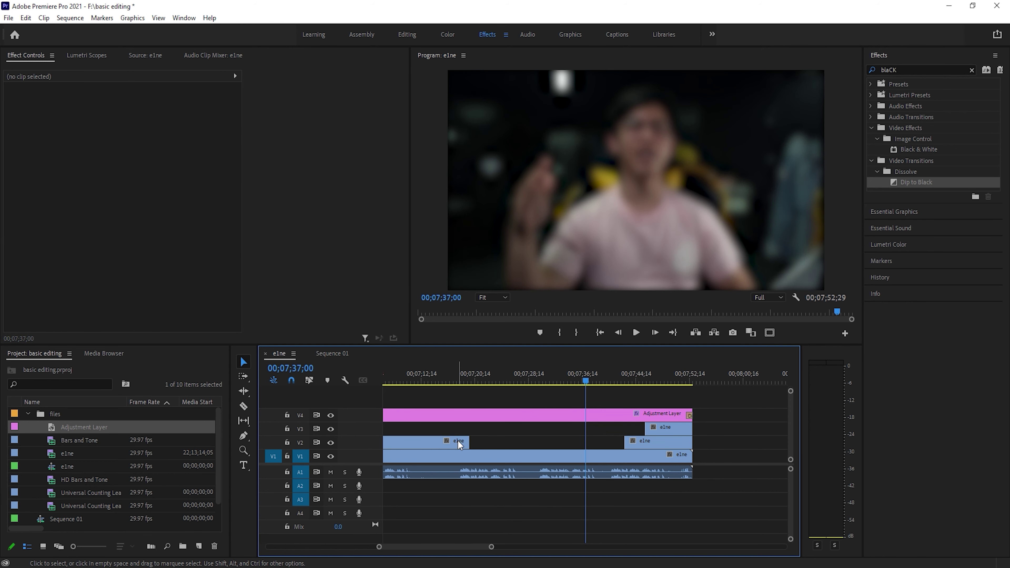
key("Delete")
Play the ending to check how the adjustment layer's transition affects the stacked clip pieces
left_click(614, 382)
left_click_drag(615, 387, 645, 394)
key("space")
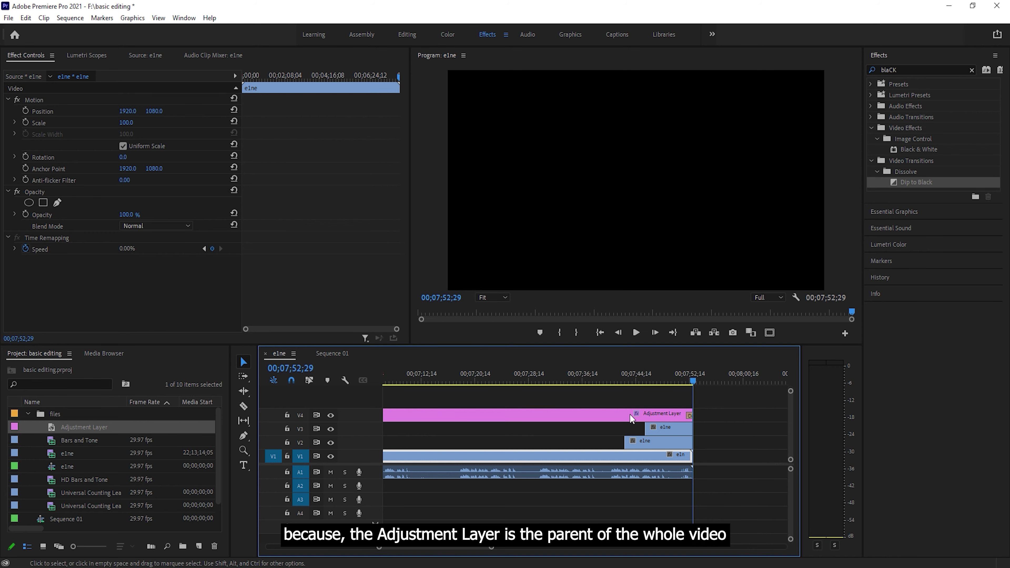
Delete the clip pieces on V2 and V3 and move the adjustment layer down to V2
left_click_drag(614, 430, 653, 445)
key("Delete")
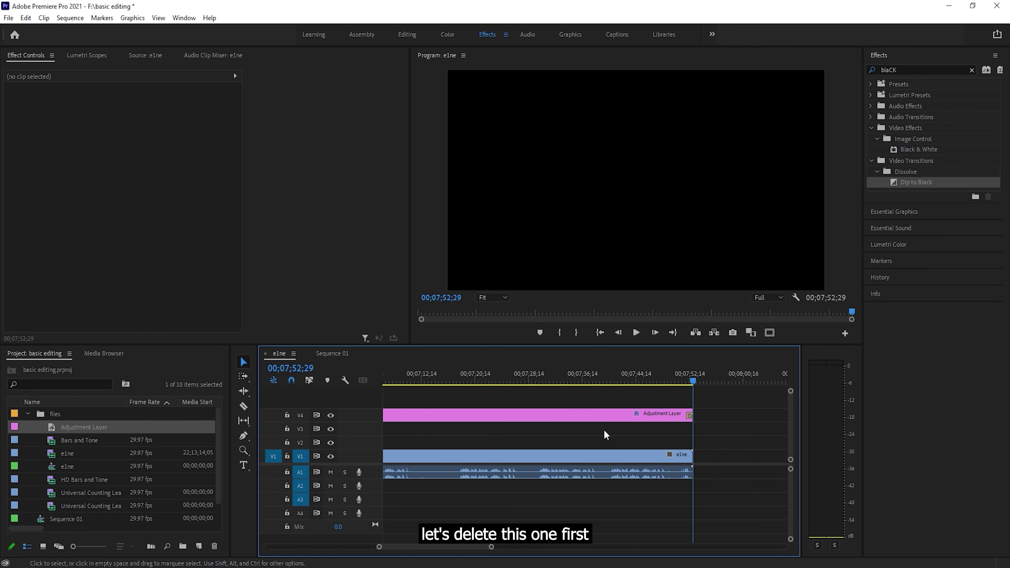
left_click_drag(609, 413, 615, 439)
Delete the Dip to Black transition from the end of the adjustment layer
left_click(648, 427)
left_click(689, 443)
key("Delete")
Open the Lumetri Color controls for the adjustment layer and move the playhead to 00;04;53;18
key("minus")
key("minus")
key("minus")
key("minus")
key("minus")
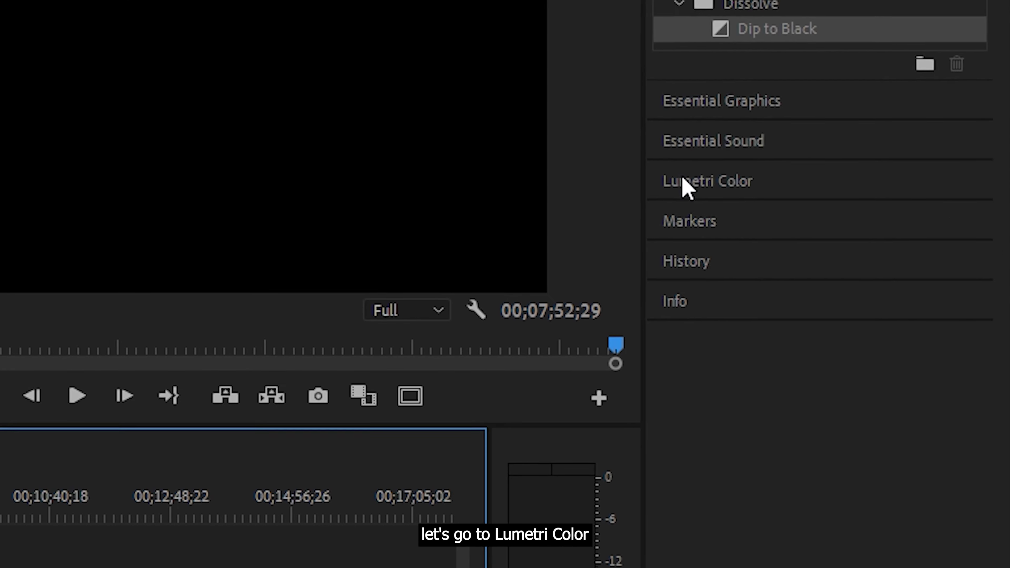
left_click(687, 183)
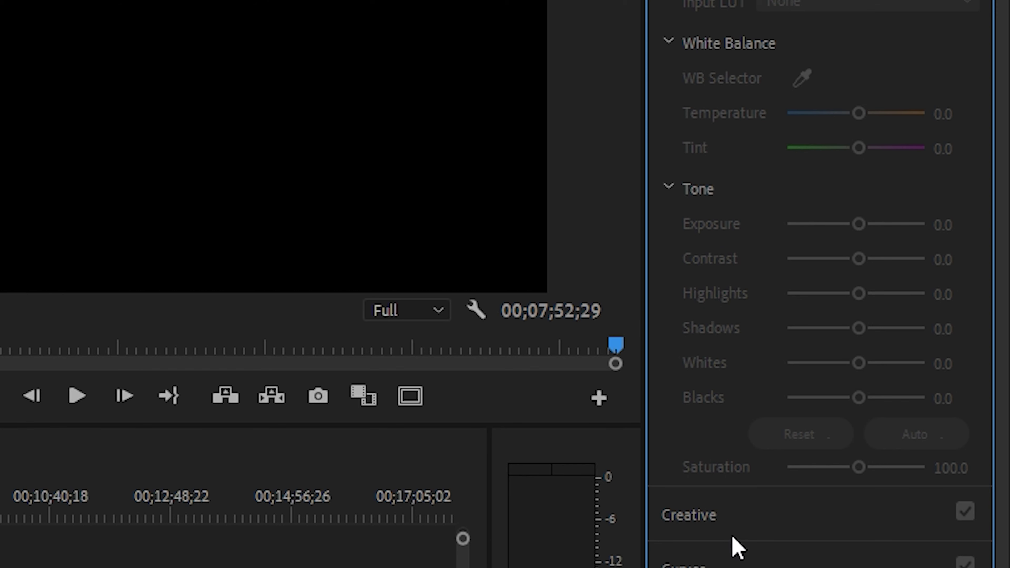
left_click(2, 565)
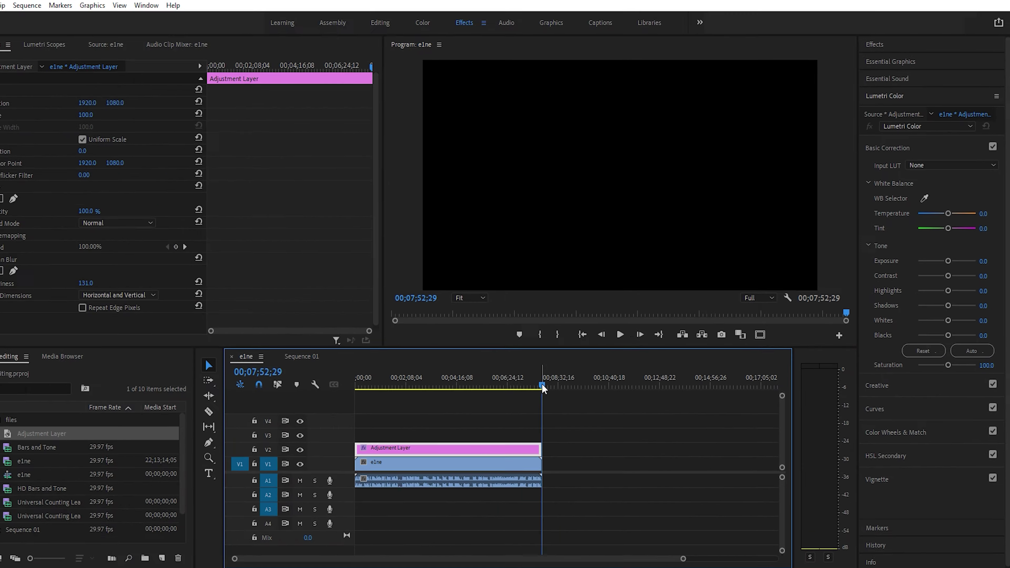
left_click(494, 385)
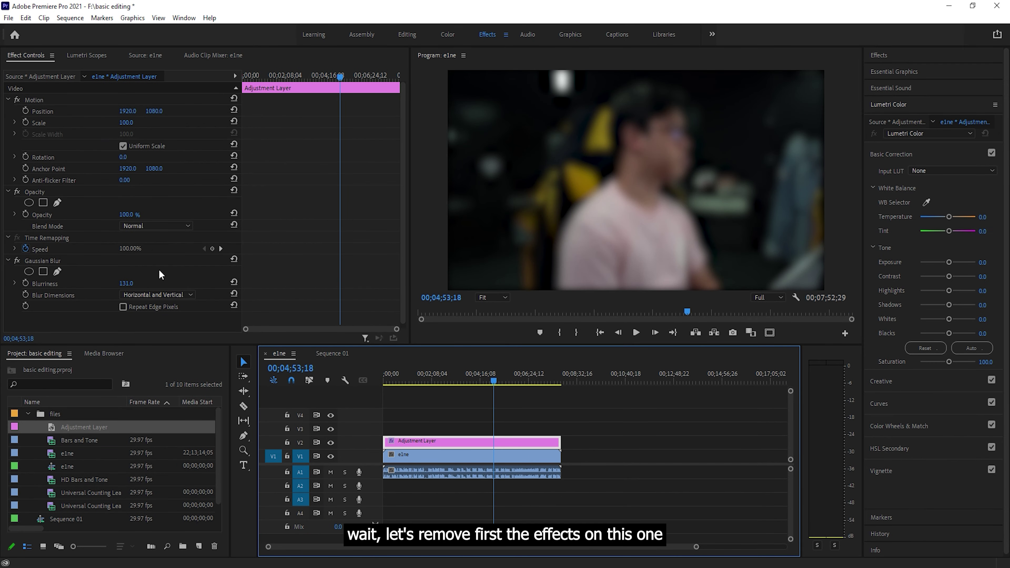
Remove the Gaussian Blur effect from the adjustment layer
left_click(40, 265)
key("Delete")
left_click(460, 402)
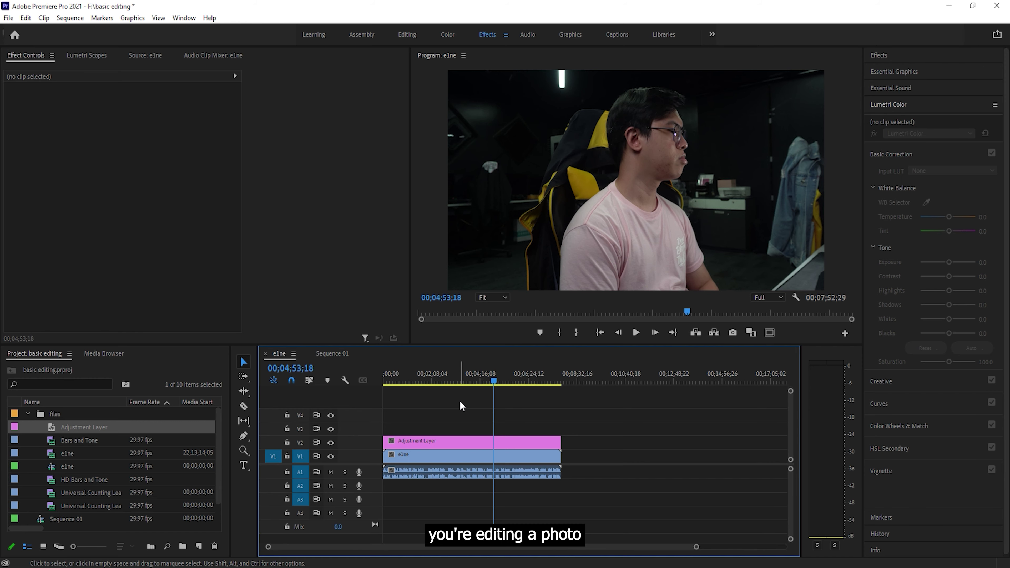
Set the adjustment layer's exposure to 0.6, contrast -32.1, highlights 60.4, shadows 5.7, whites 37.7, blacks 1.9 and basic saturation 145.3
left_click(521, 442)
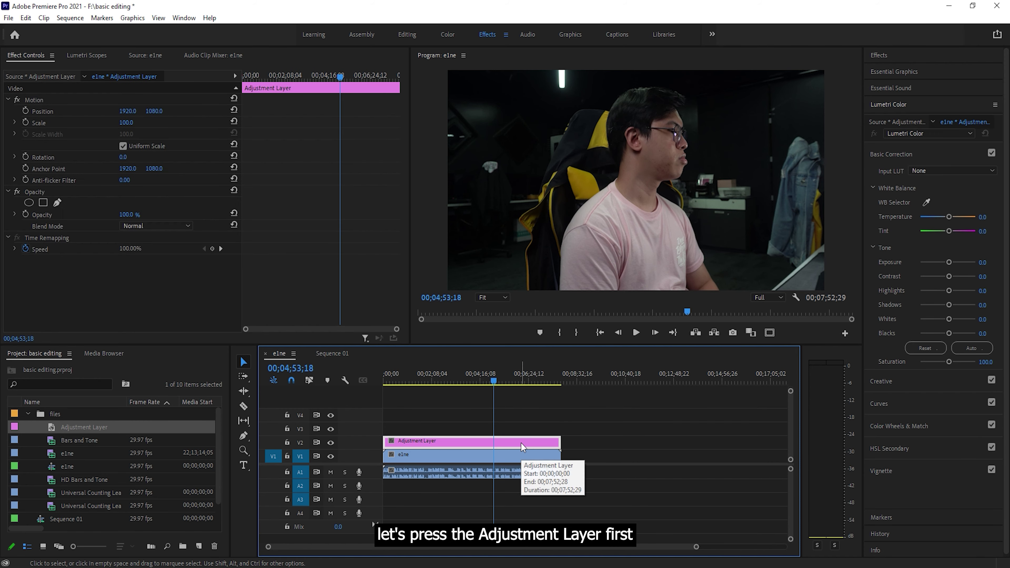
left_click(521, 405)
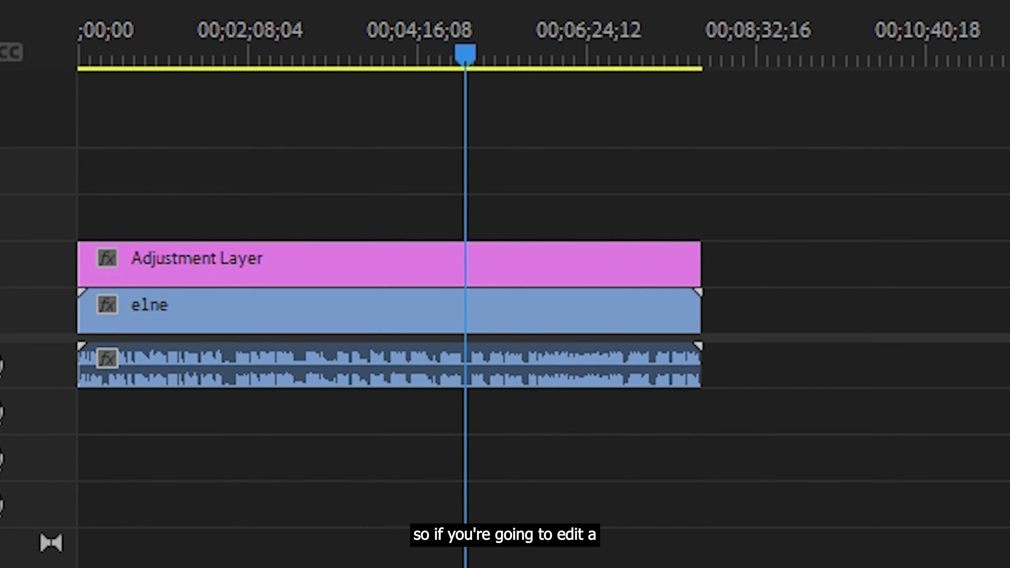
left_click(621, 257)
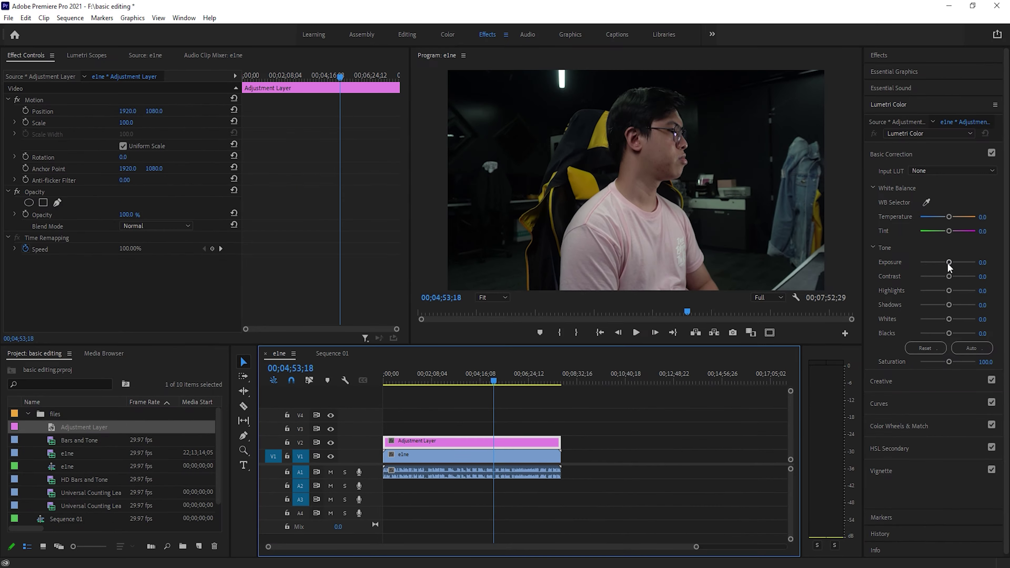
left_click_drag(949, 262, 950, 263)
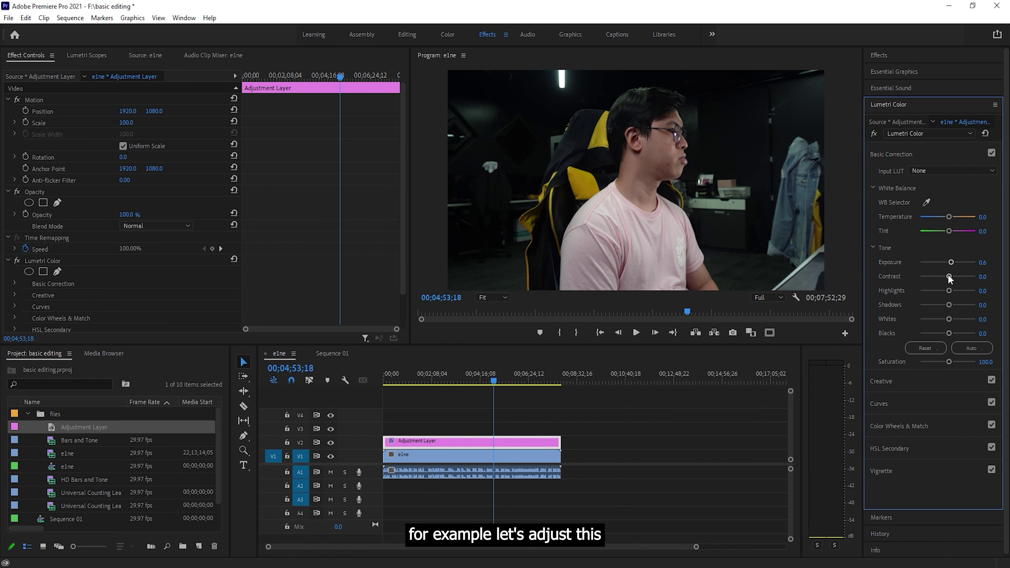
left_click_drag(949, 362, 960, 362)
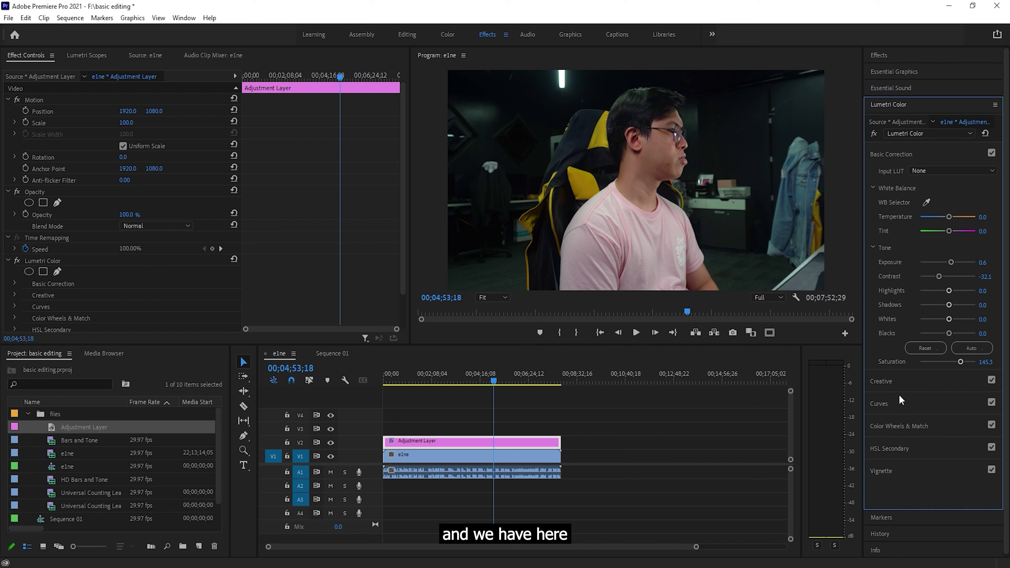
left_click_drag(948, 290, 948, 332)
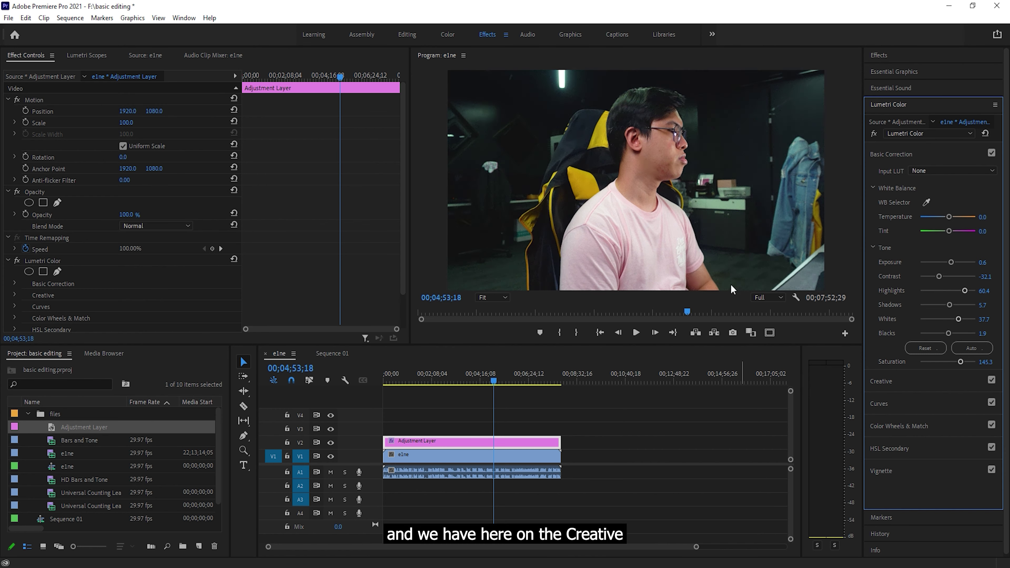
In the Creative adjustments, set sharpen to 100, vibrance to 39.6 and saturation to 103.8
left_click(885, 382)
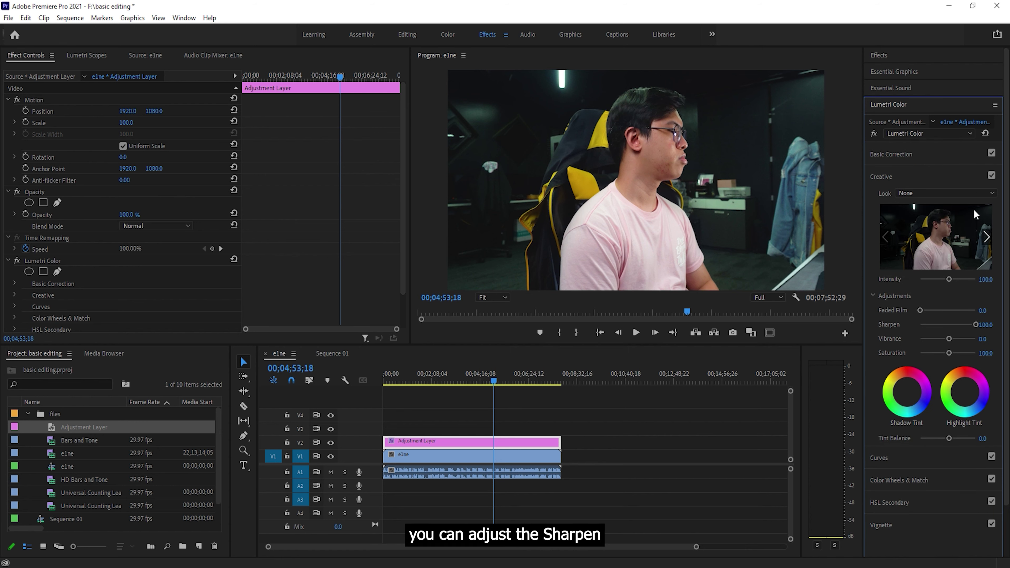
left_click_drag(955, 338, 973, 333)
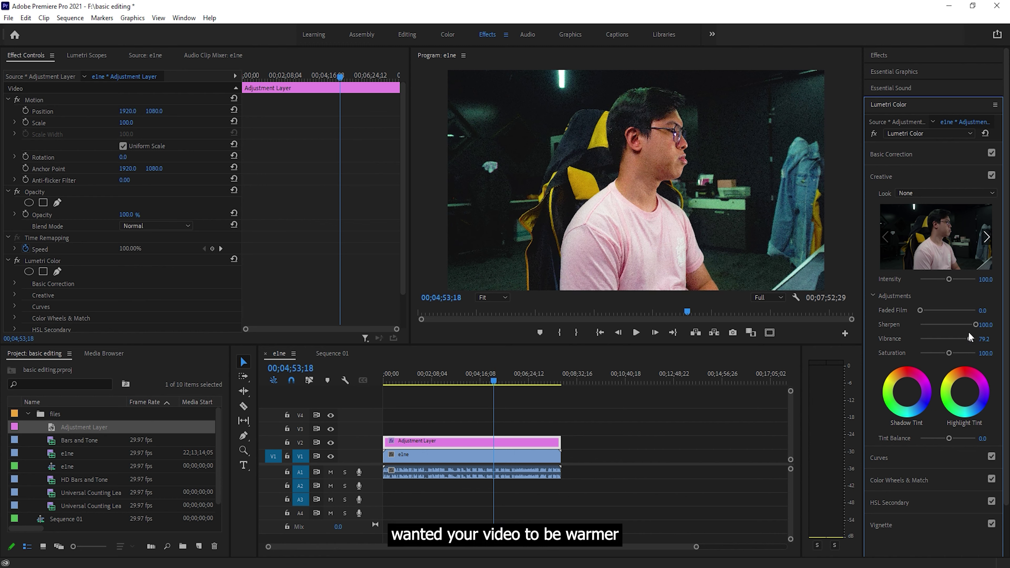
left_click_drag(948, 351, 949, 353)
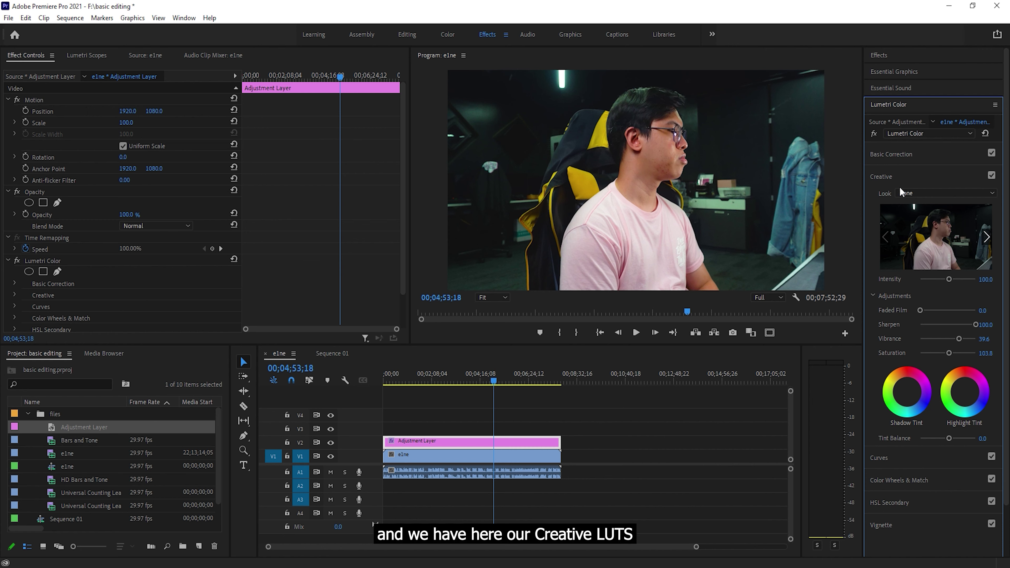
Apply the SL IRON LDR creative look to the adjustment layer
left_click(921, 190)
scroll(915, 438, "down", 10)
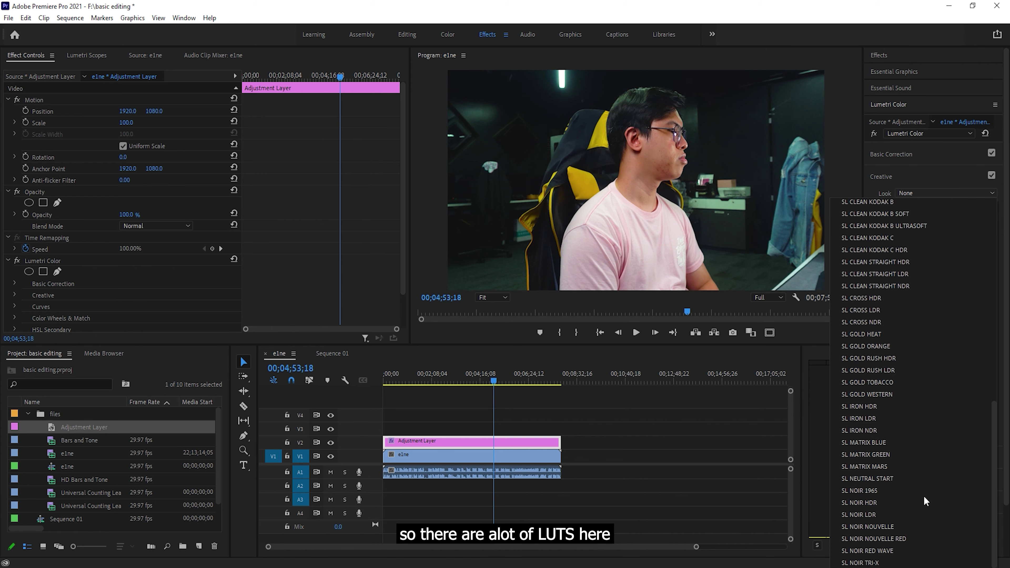
left_click(861, 418)
Change the adjustment layer's creative look to SL CLEAN FUJI A HDR
left_click(935, 192)
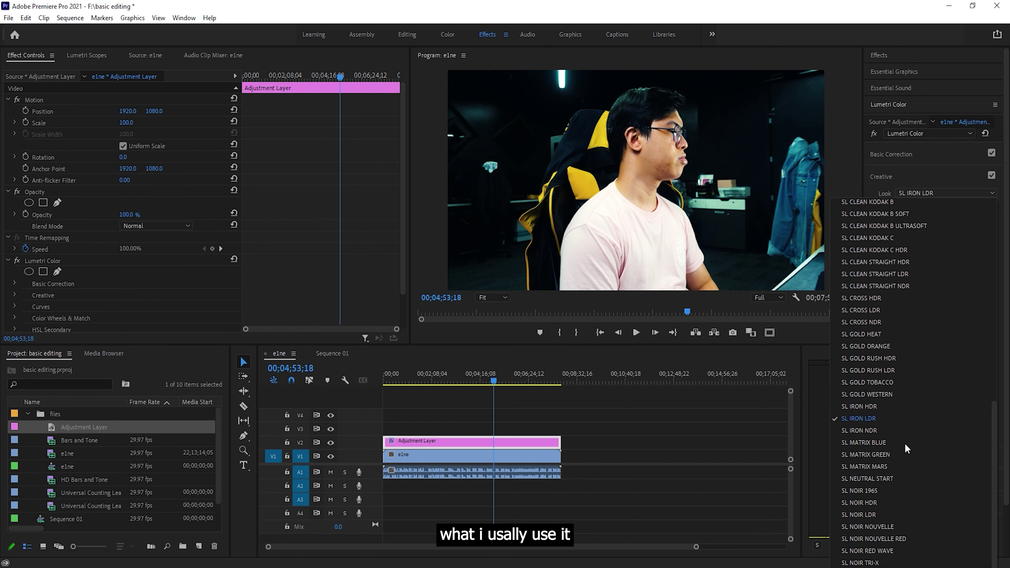
scroll(906, 443, "up", 3)
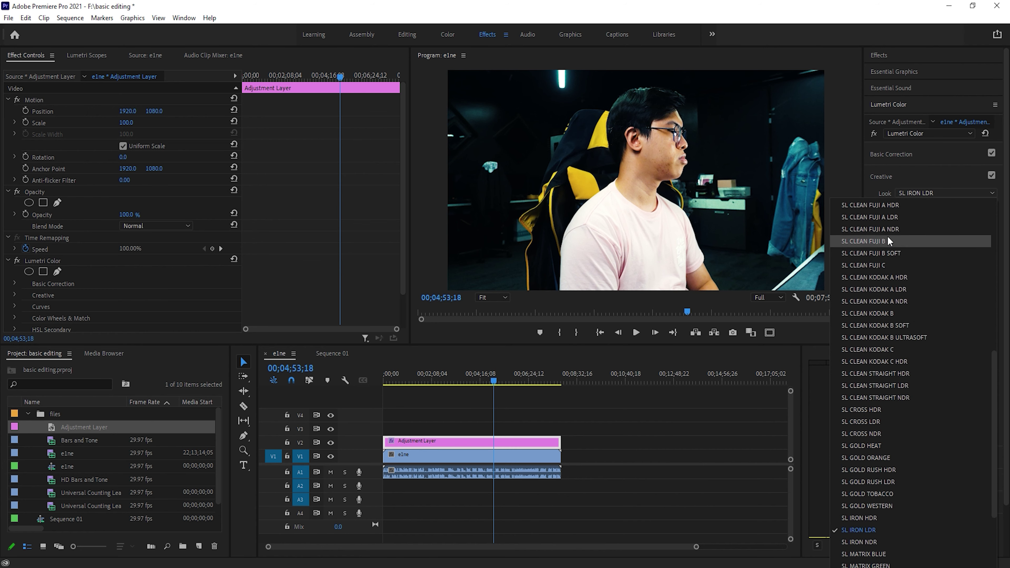
left_click(891, 208)
Switch off the adjustment layer's Lumetri Color effect and delete it from the layer
scroll(208, 131, "down", 1)
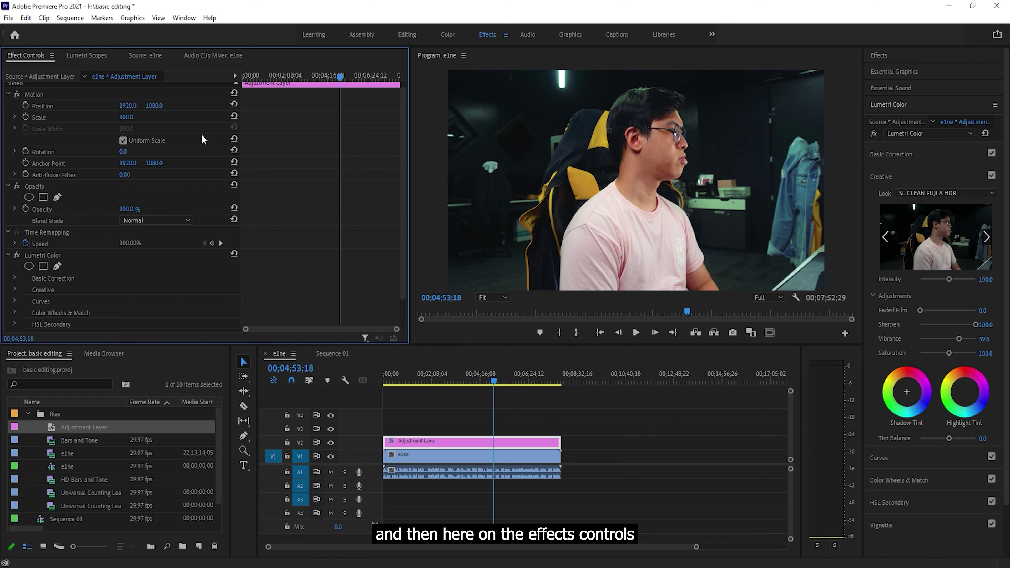
scroll(220, 284, "down", 2)
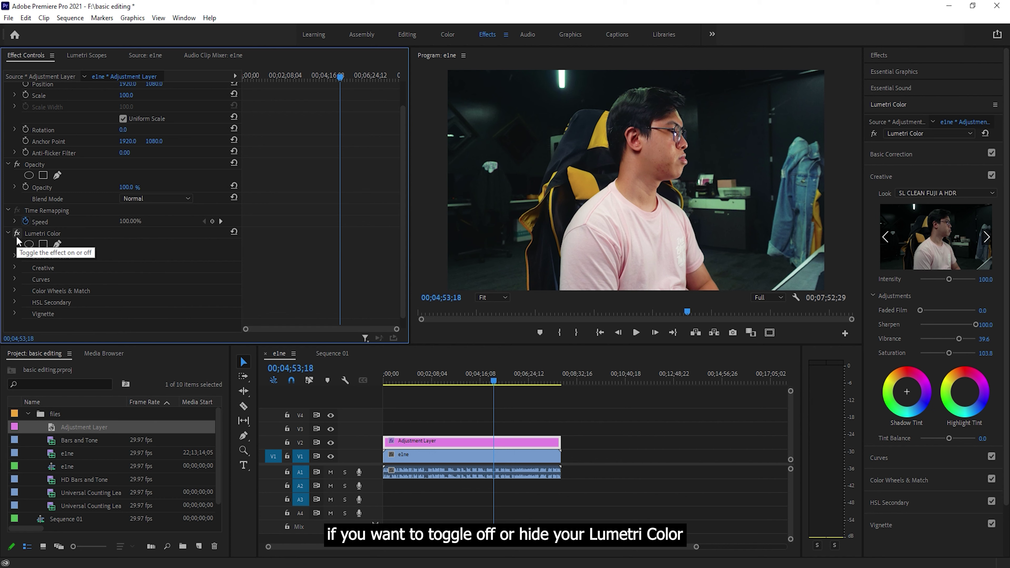
left_click(17, 233)
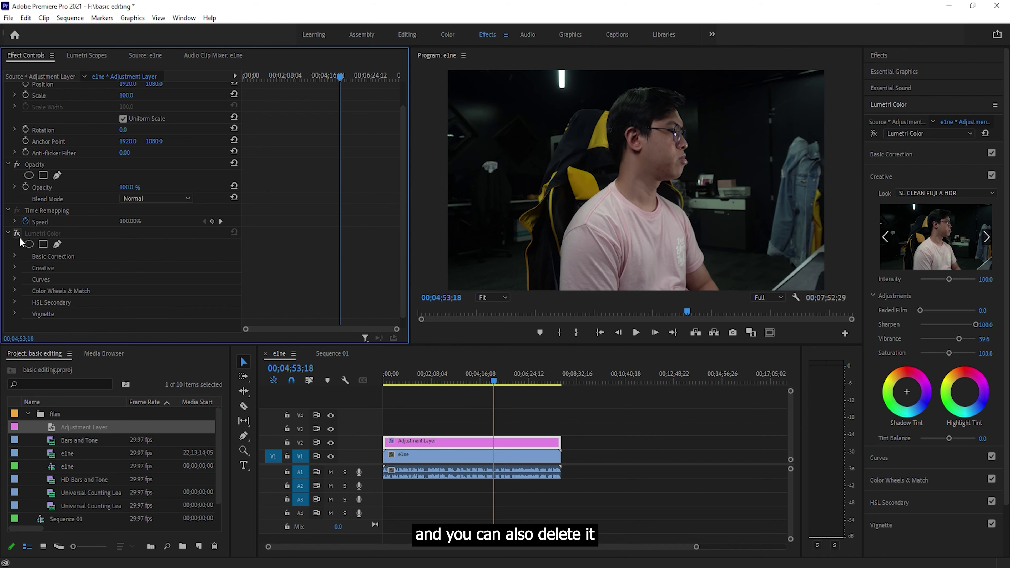
left_click(49, 235)
key("Delete")
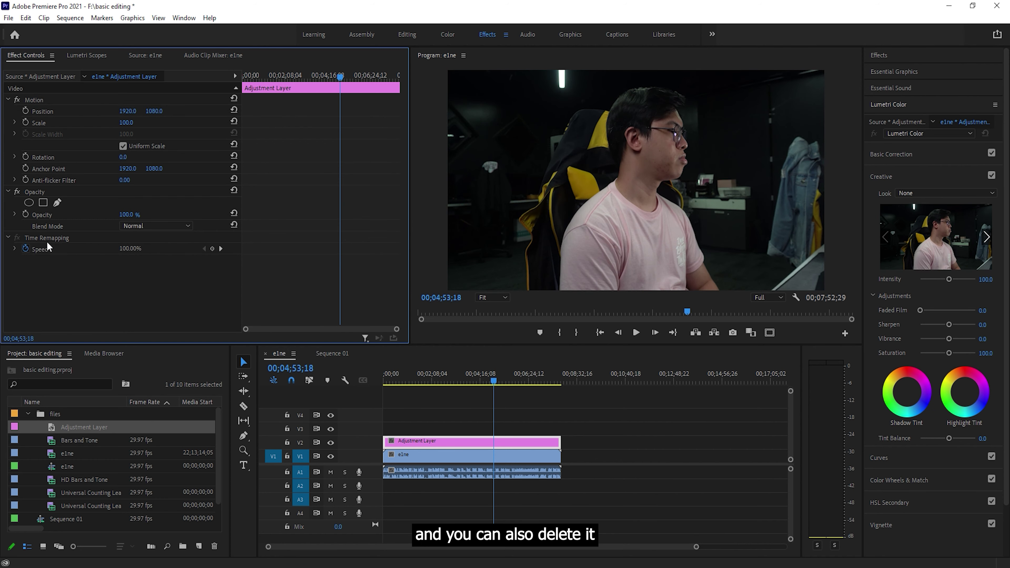
Undo the deletion of the Lumetri Color effect and switch the effect back on
key("ctrl+z")
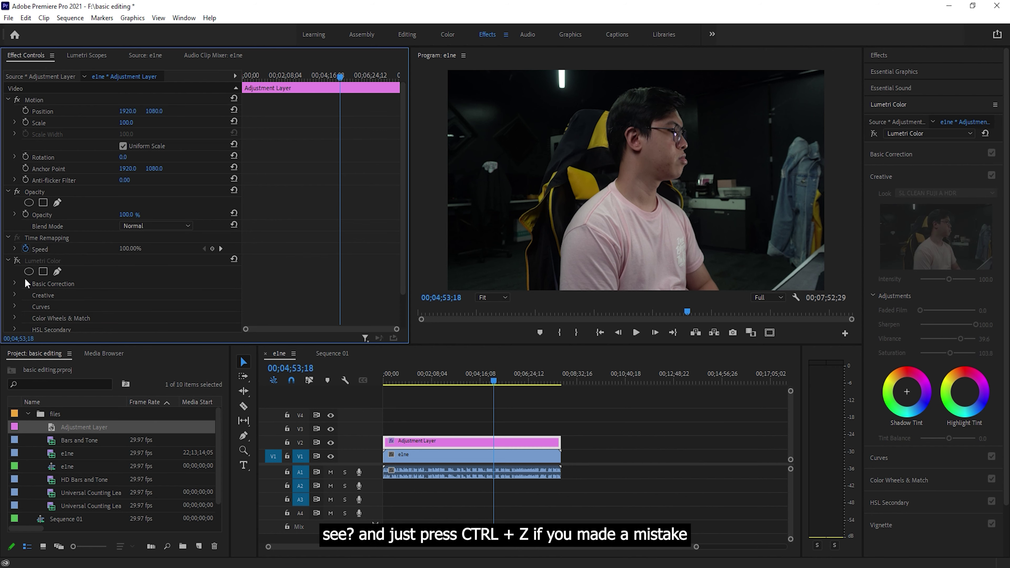
left_click(17, 261)
Preview the graded footage by playing the sequence briefly from 00;05;13;04
left_click(502, 378)
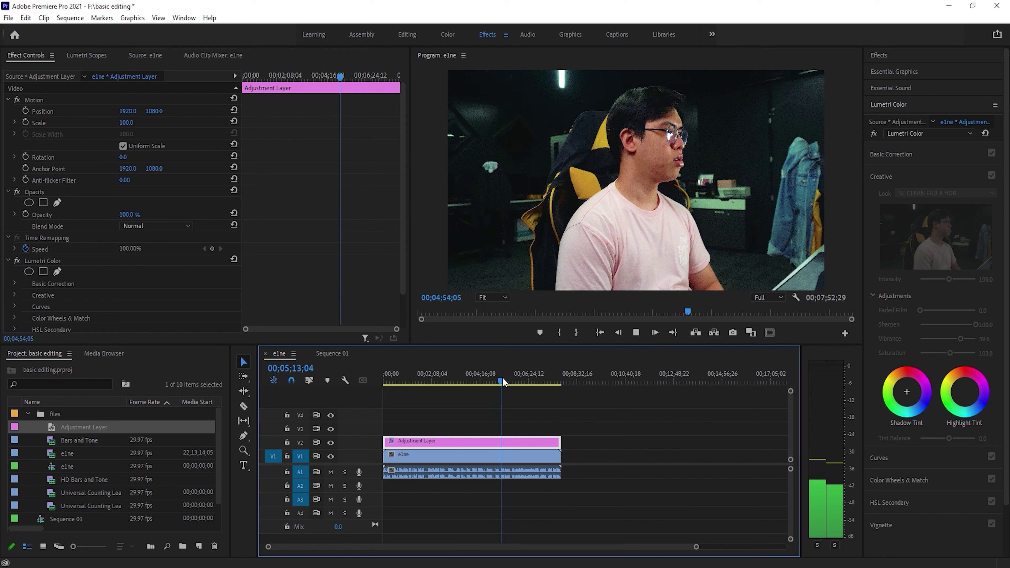
key("space")
key("space")
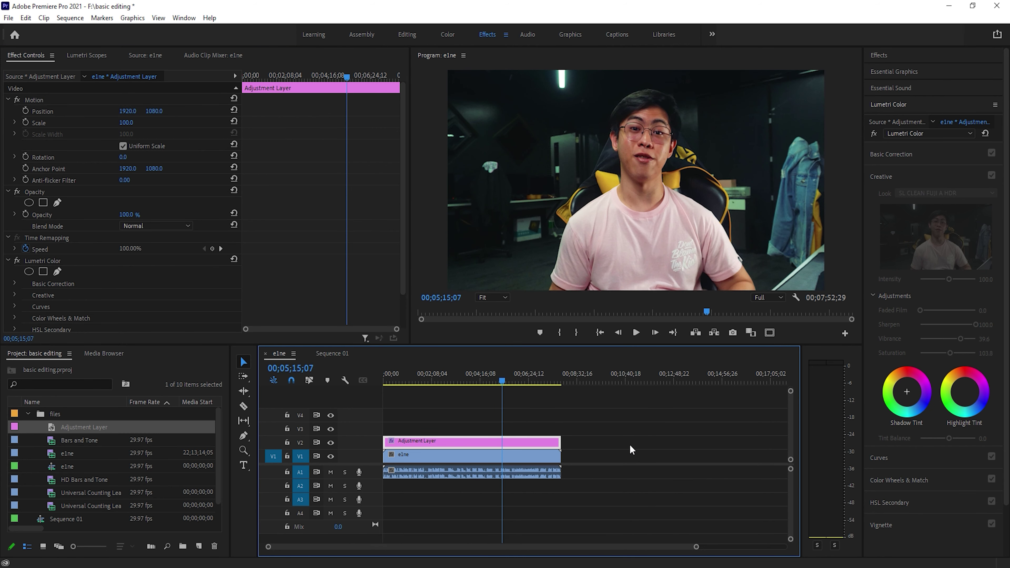
Try a sharpen value of -100 on the adjustment layer in the Creative adjustments, and set it back to 100
left_click(565, 442)
left_click(540, 446)
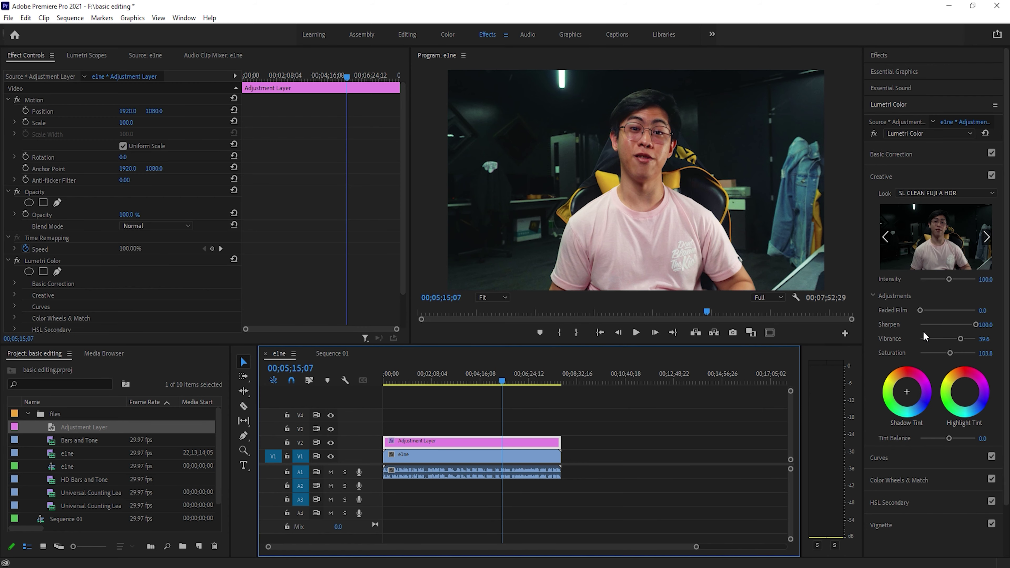
left_click_drag(975, 325, 868, 331)
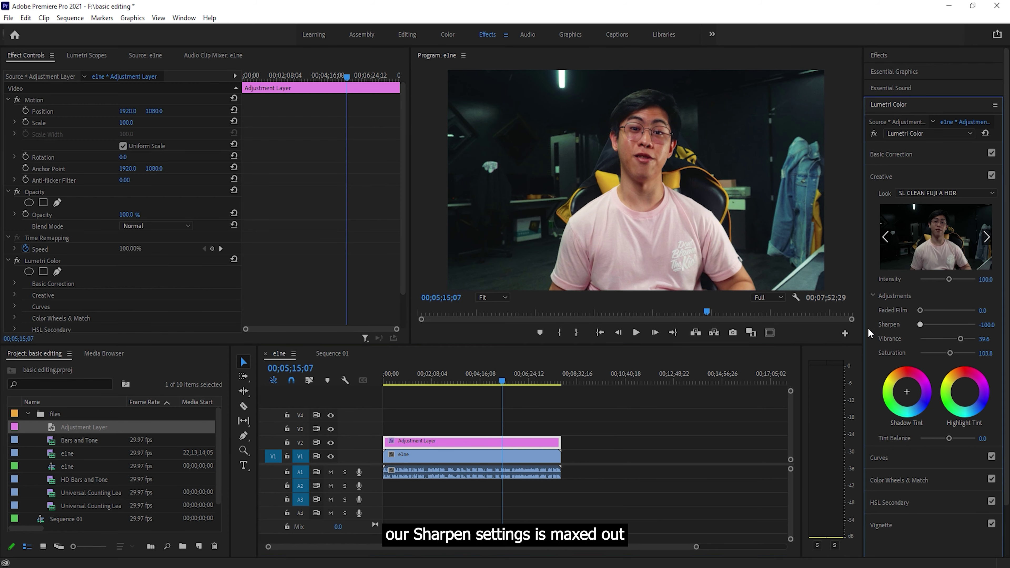
left_click(990, 325)
type("100")
key("Return")
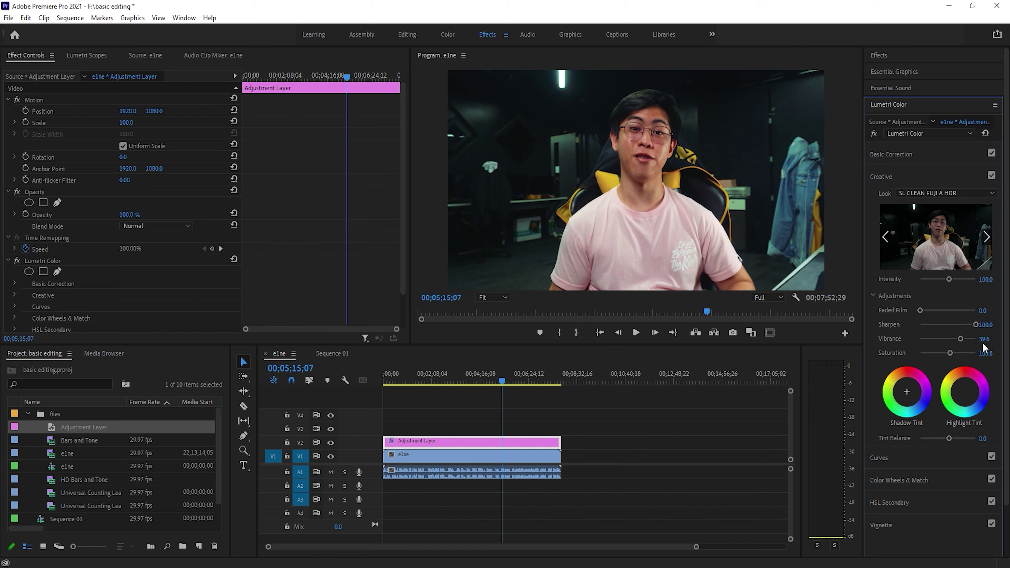
Set the adjustment layer's vibrance to 20 in the Creative adjustments
left_click(985, 339)
type("20")
key("Return")
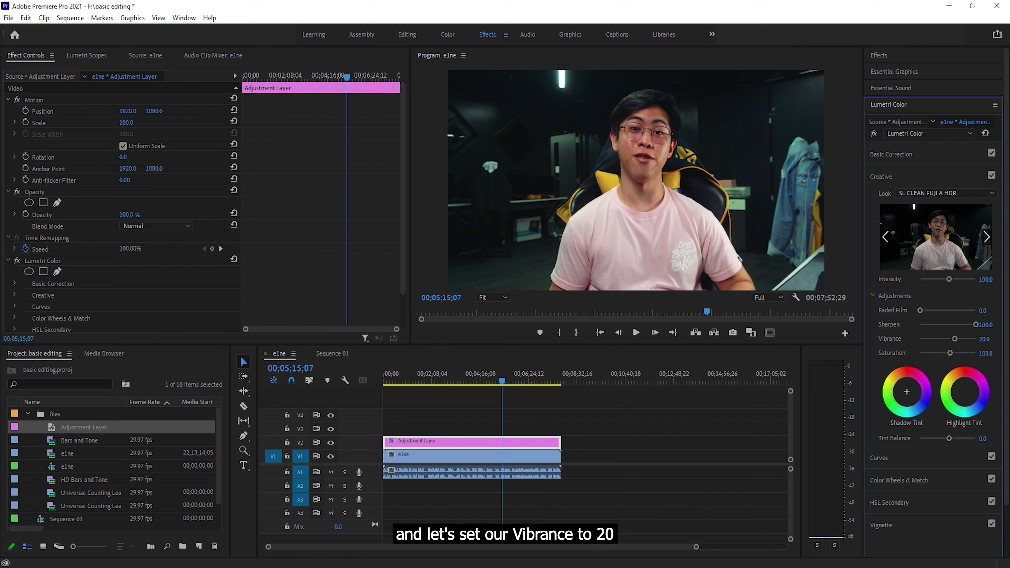
Deselect the adjustment layer and play a short part of the sequence to review the grade
left_click(564, 414)
key("space")
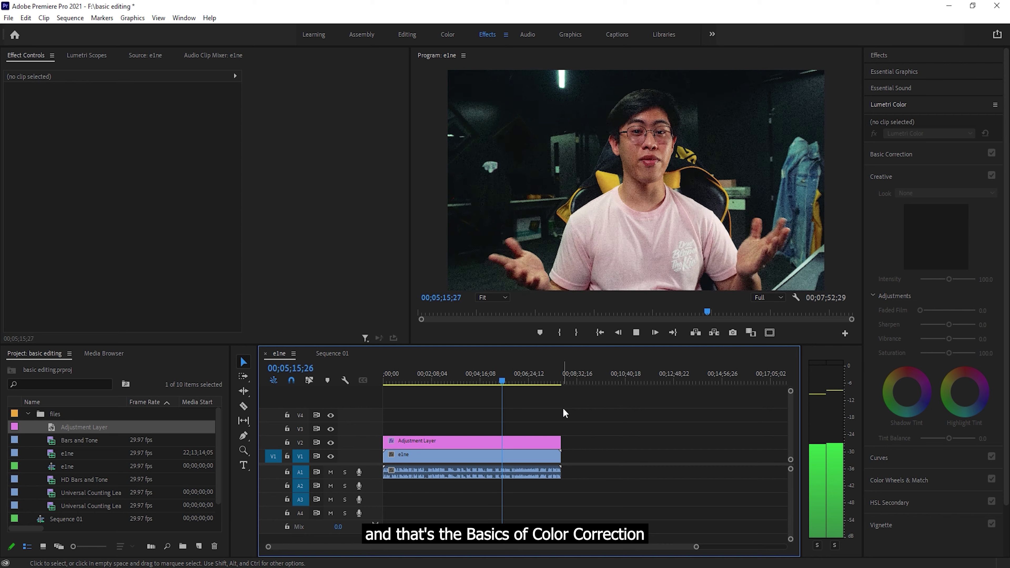
key("space")
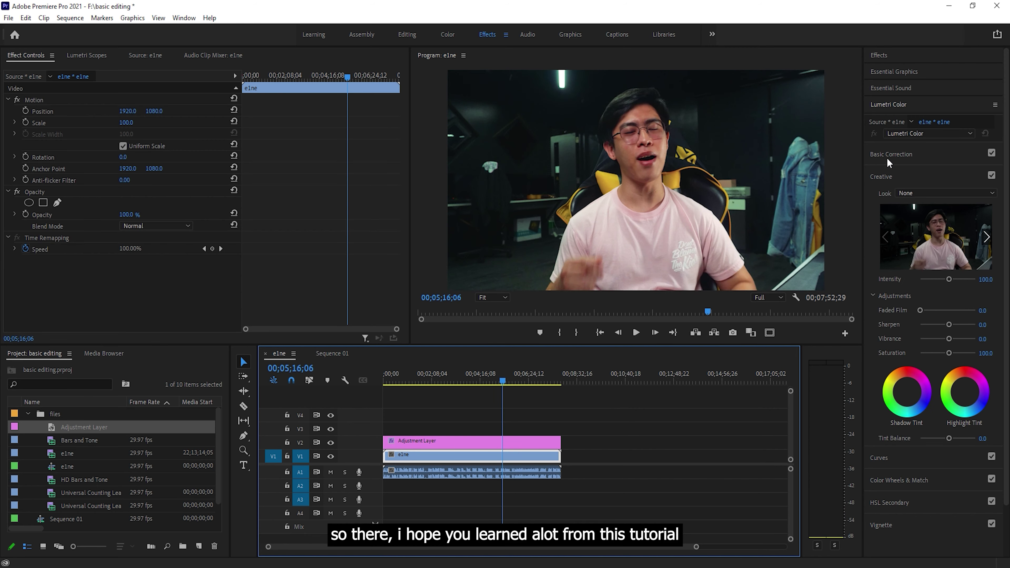
key("space")
key("space")
In the Basic Correction settings, set the adjustment layer's highlights to 79.2 and play the result
left_click(504, 444)
left_click(500, 454)
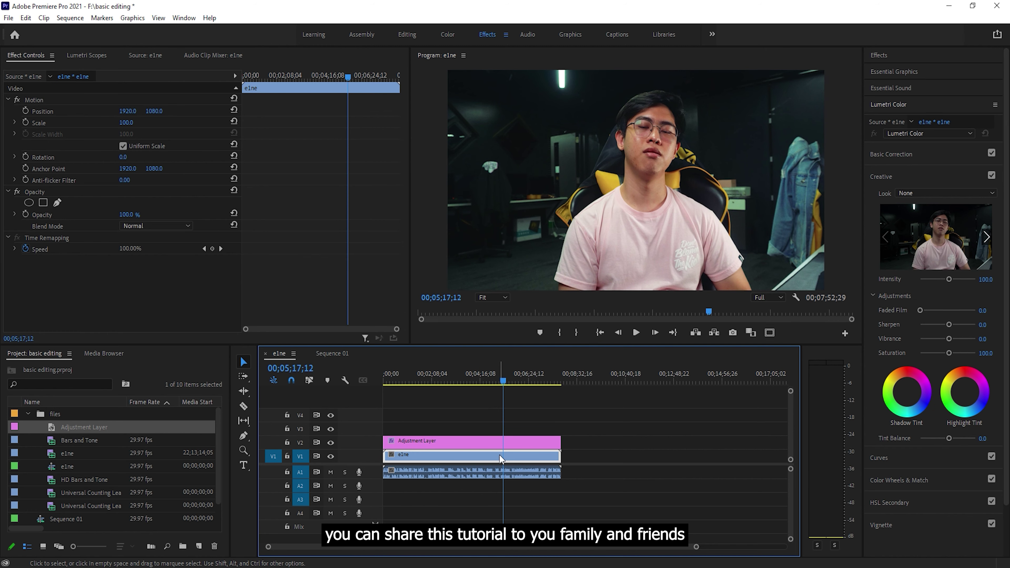
left_click(878, 156)
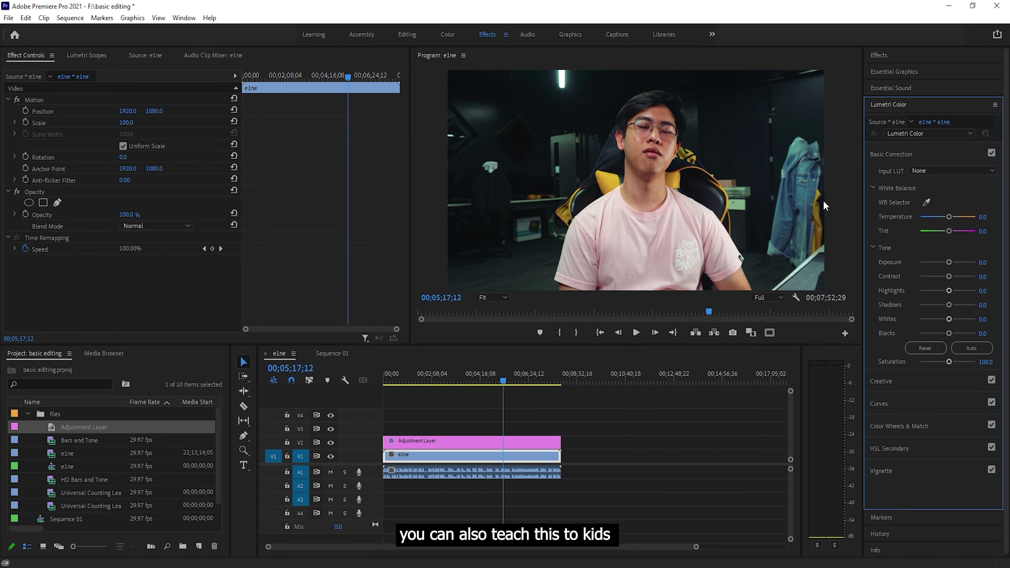
left_click(553, 442)
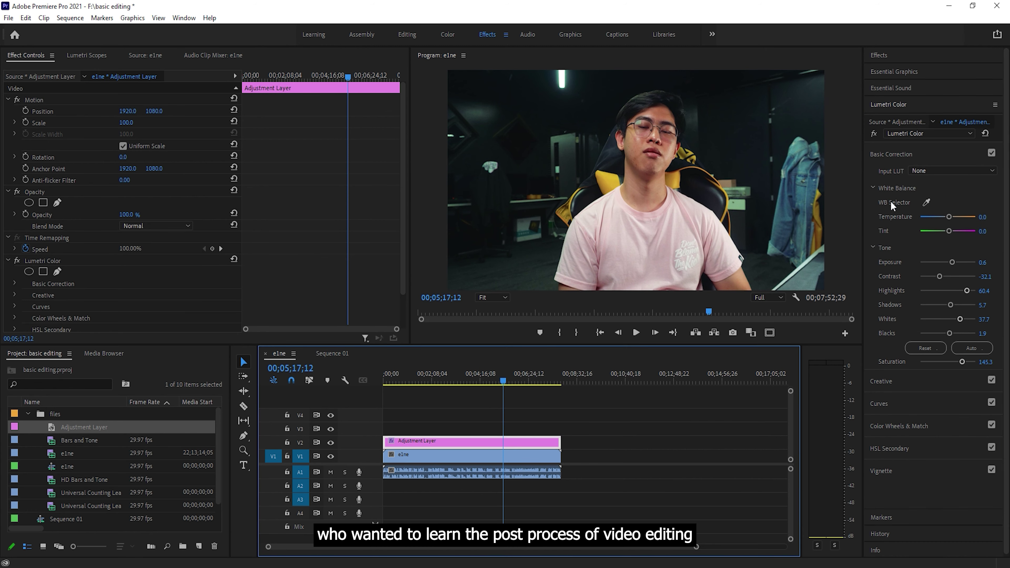
mouse_move(965, 291)
left_mouse_down()
mouse_move(955, 290)
mouse_move(969, 290)
left_mouse_up()
key("space")
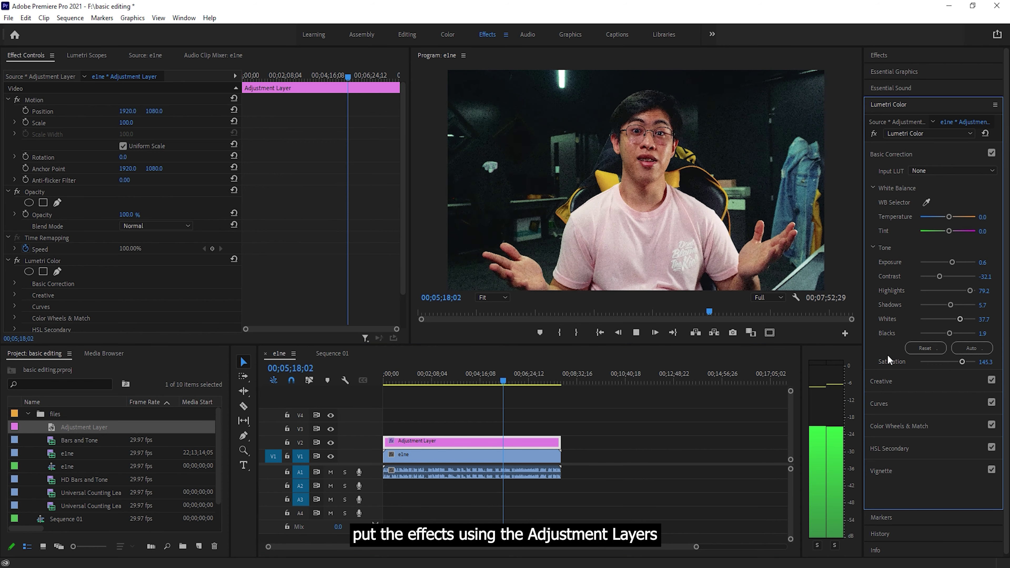
Set the adjustment layer's Basic Correction saturation to 100 and stop the playback
left_click(986, 362)
type("100")
key("Return")
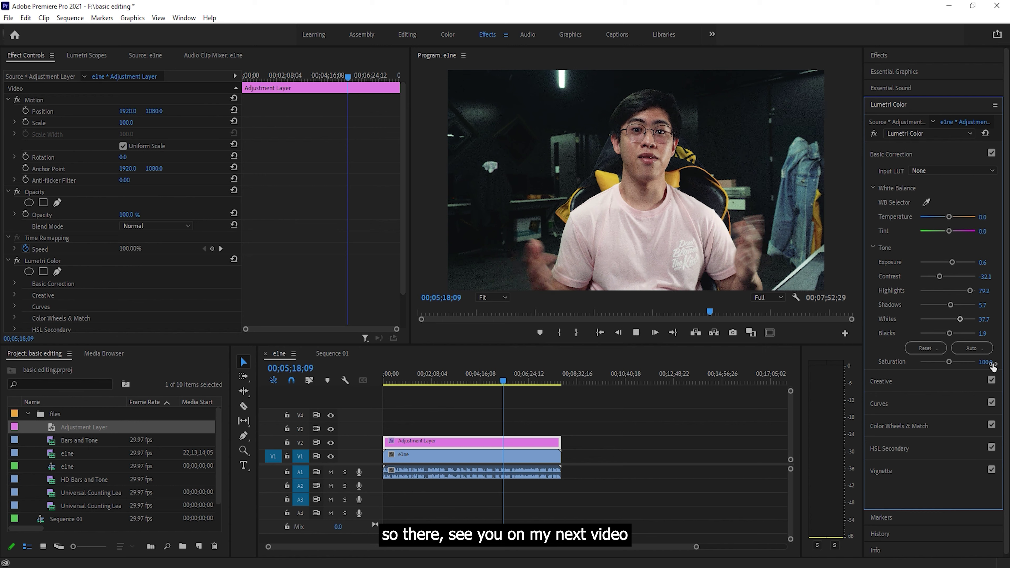
key("space")
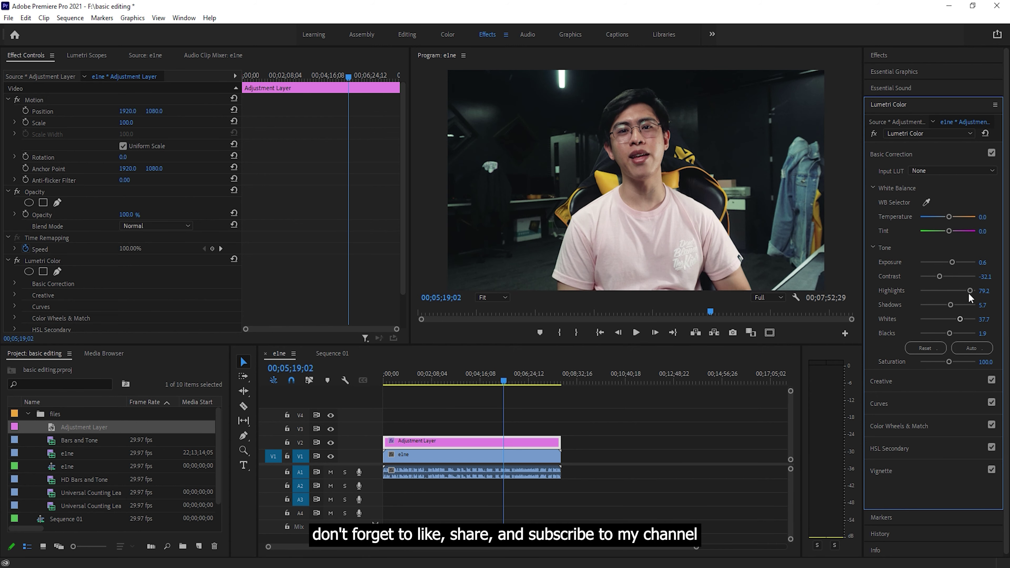
Reset the adjustment layer's exposure, contrast, highlights and shadows to 0 in the Basic Correction tone settings
left_click_drag(970, 291, 949, 291)
left_click(989, 263)
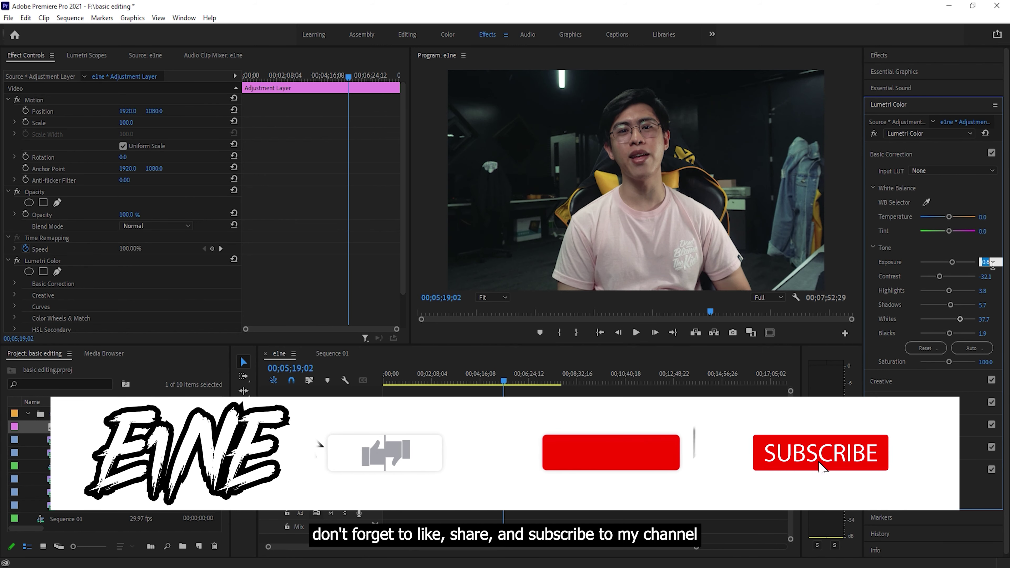
type("0")
left_click(990, 277)
type("0")
left_click(990, 292)
type("0")
left_click(990, 305)
type("0")
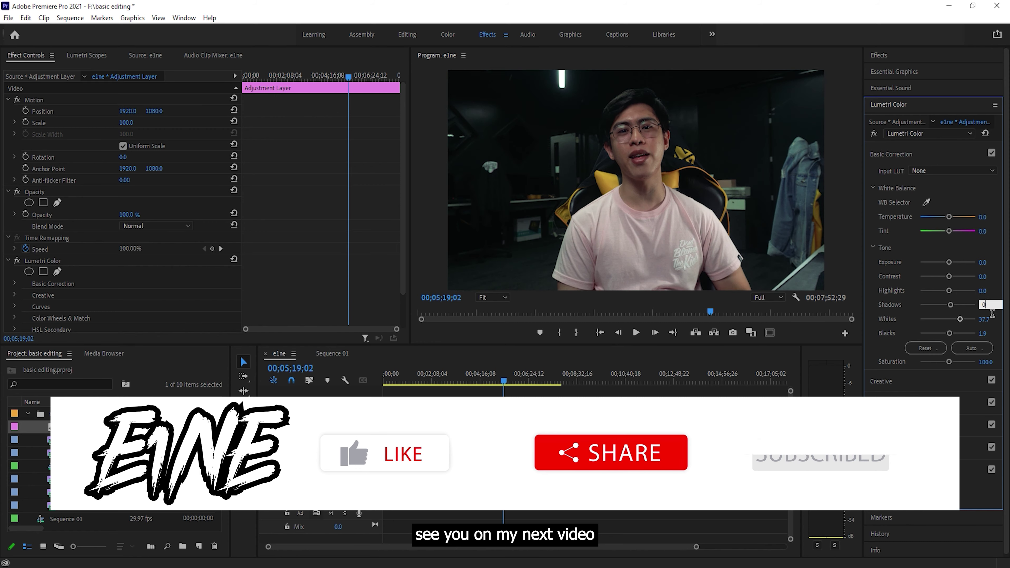